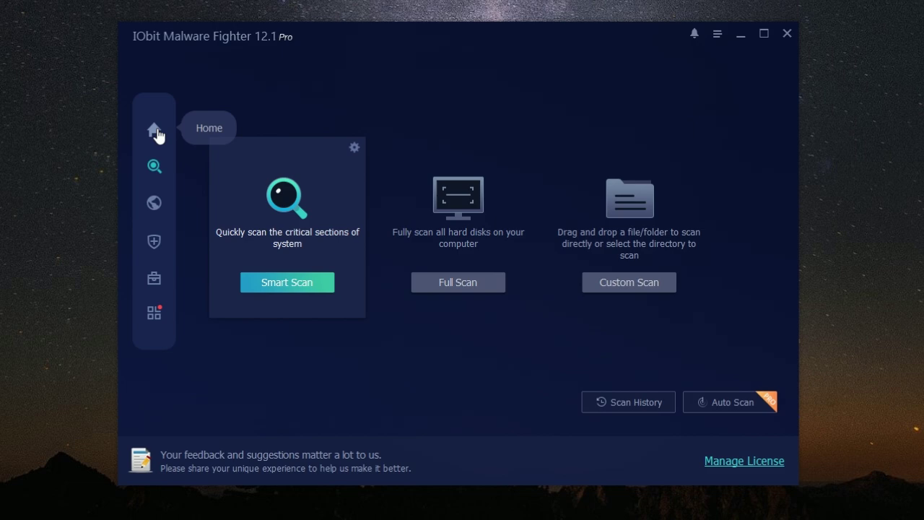
- Examine the scan types, the Browser Protect features, and the Security Guard engines, real-time guards and Protect History report
left_click(155, 131)
left_click(156, 165)
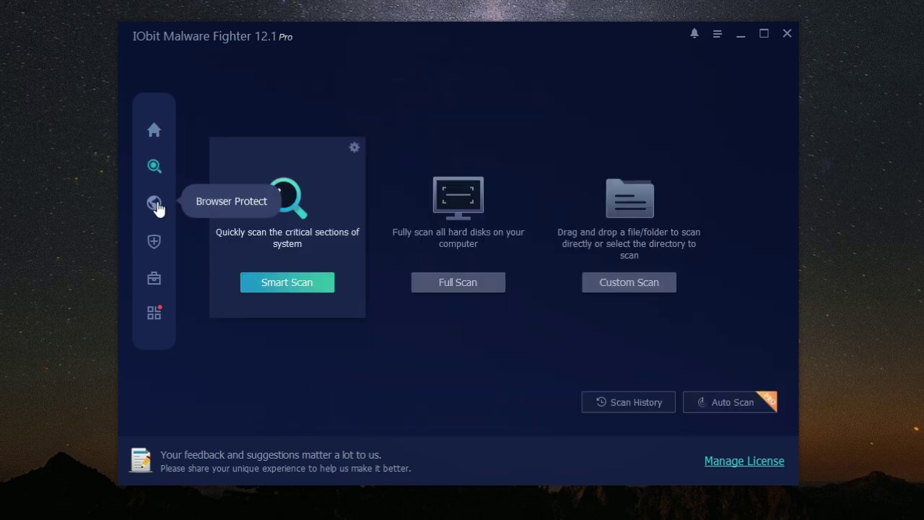
left_click(155, 205)
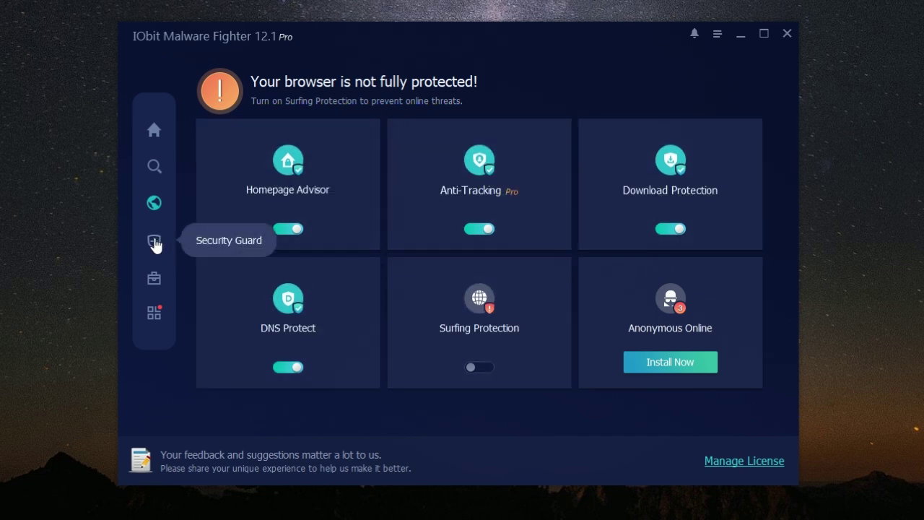
left_click(156, 244)
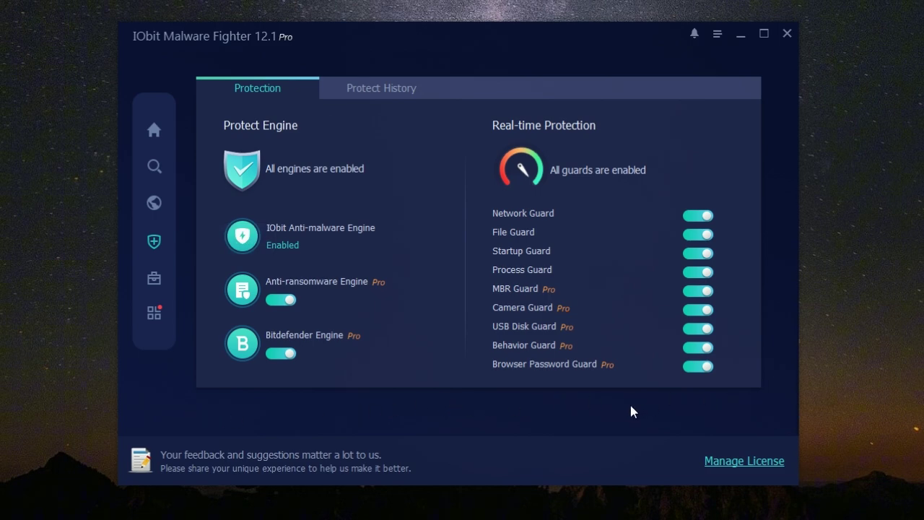
left_click(373, 87)
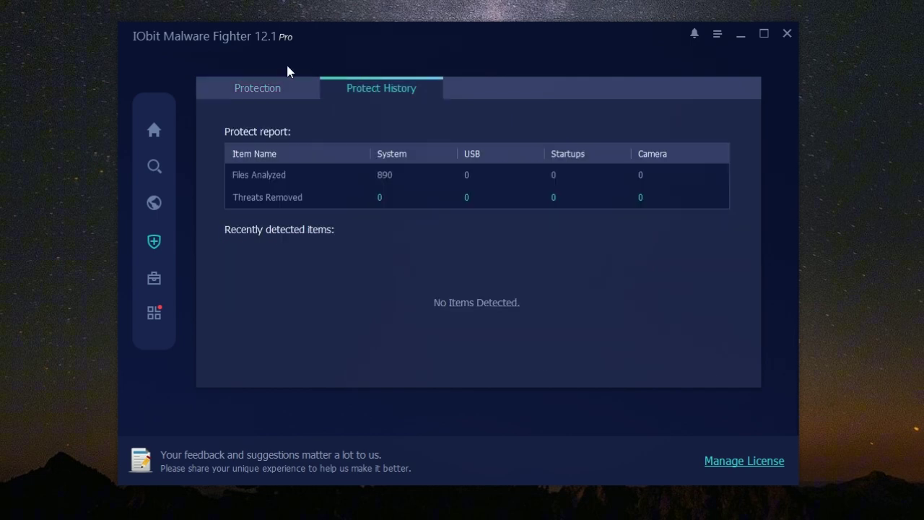
left_click(261, 88)
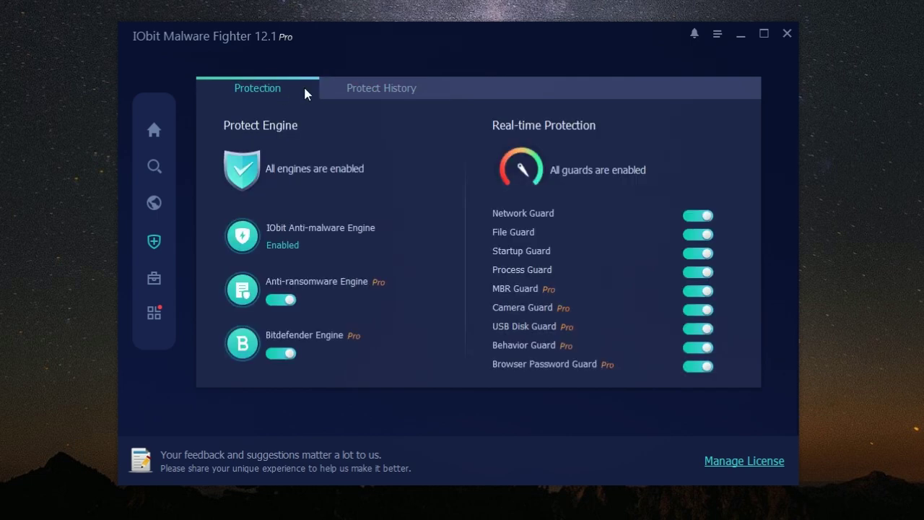
- Look over the Safe Box and VPN tools and the recommended programs in Action Center, and return to Security Guard
left_click(160, 280)
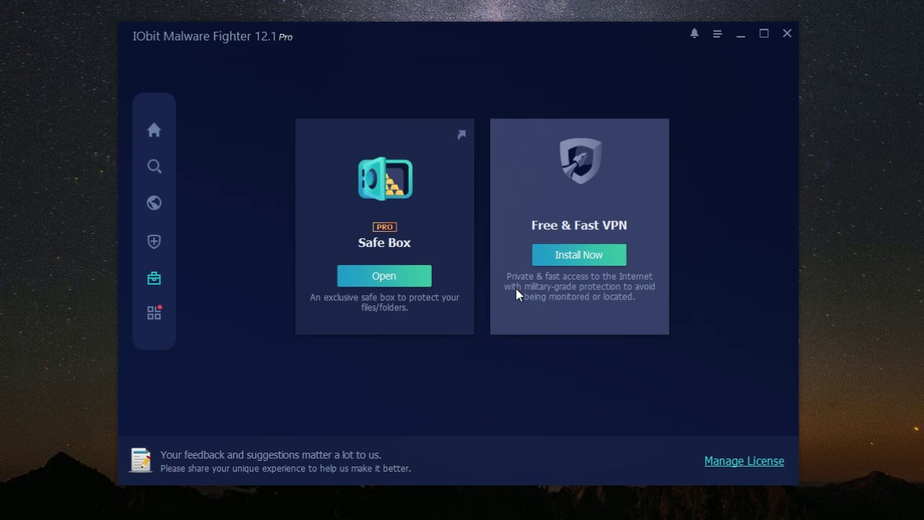
left_click(155, 315)
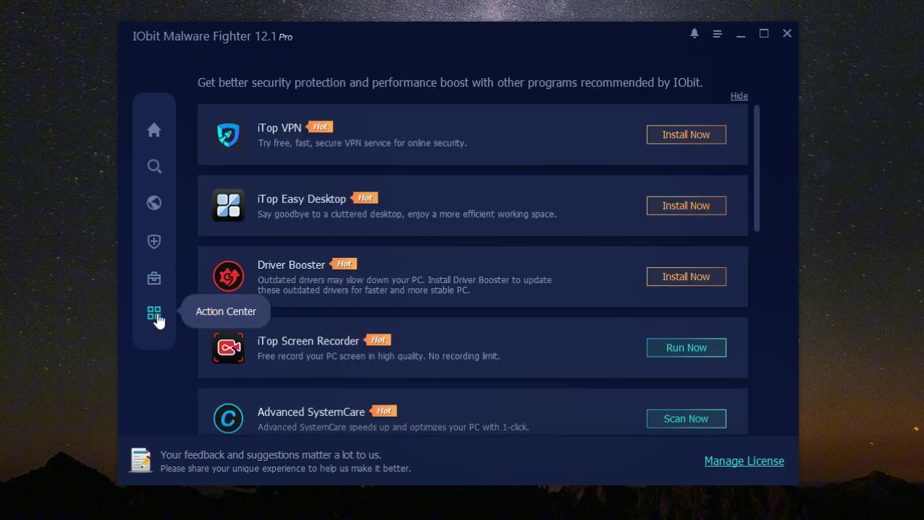
scroll(274, 287, "down", 3)
scroll(275, 284, "up", 3)
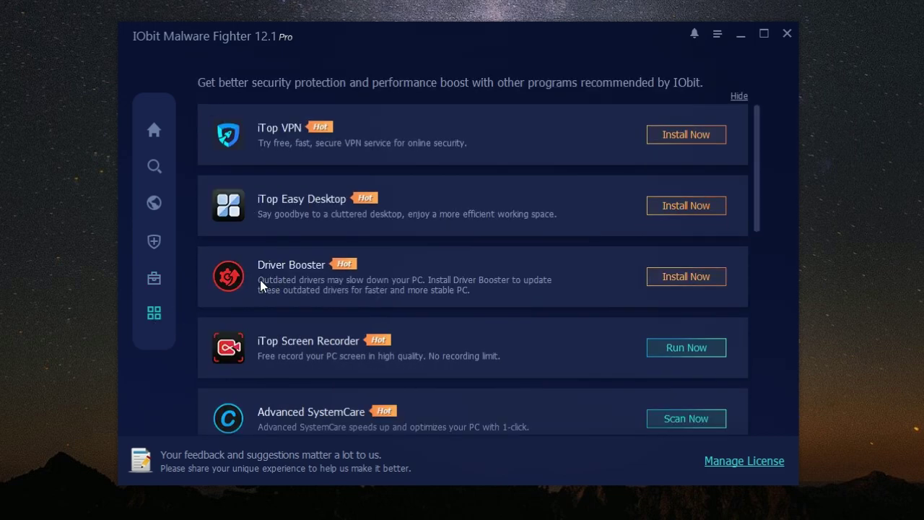
left_click(162, 280)
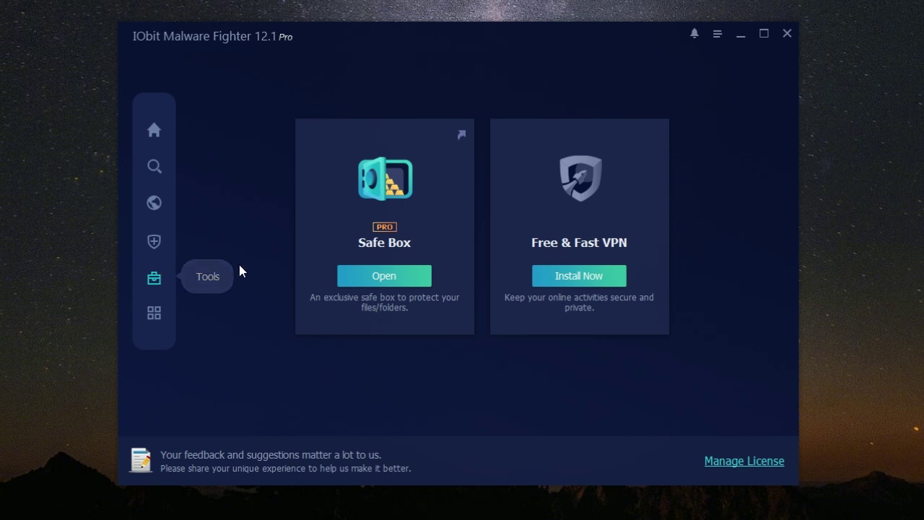
left_click(167, 249)
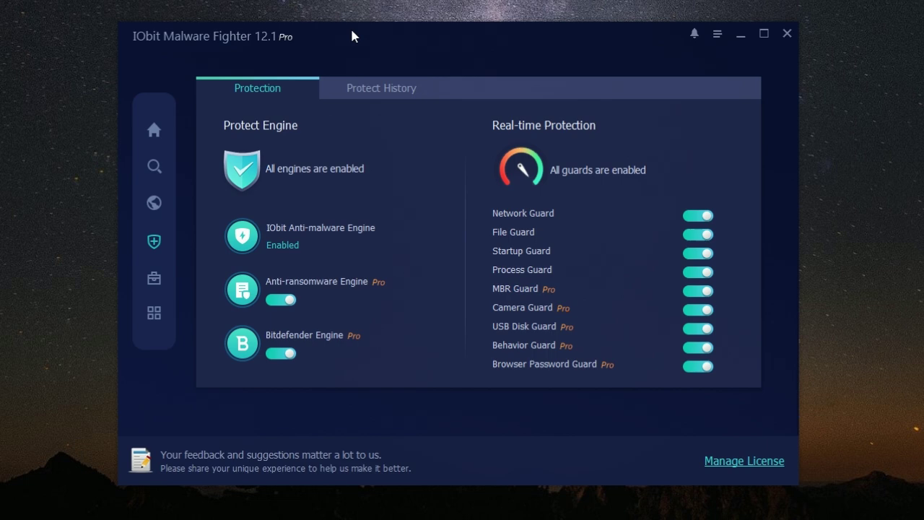
- Turn on Surfing Protection under Browser Protect and decline adding its browser extension
left_click(157, 205)
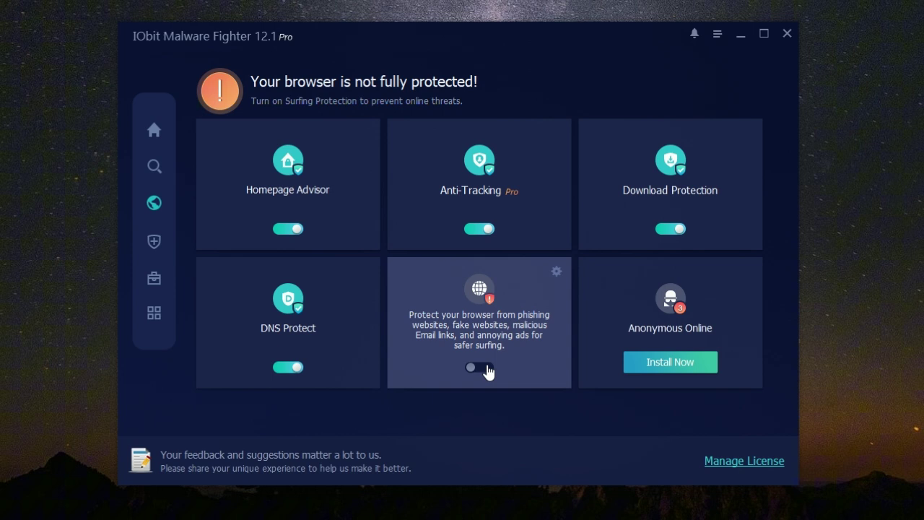
left_click(490, 366)
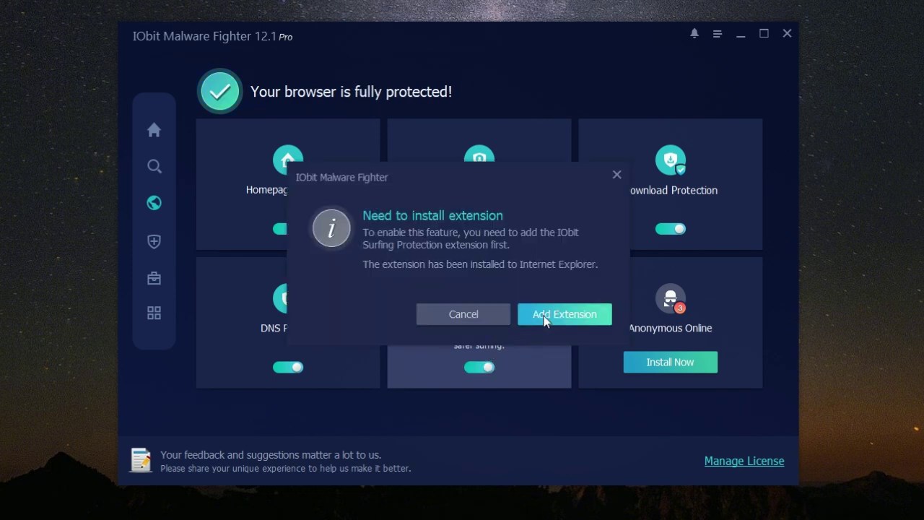
left_click(494, 312)
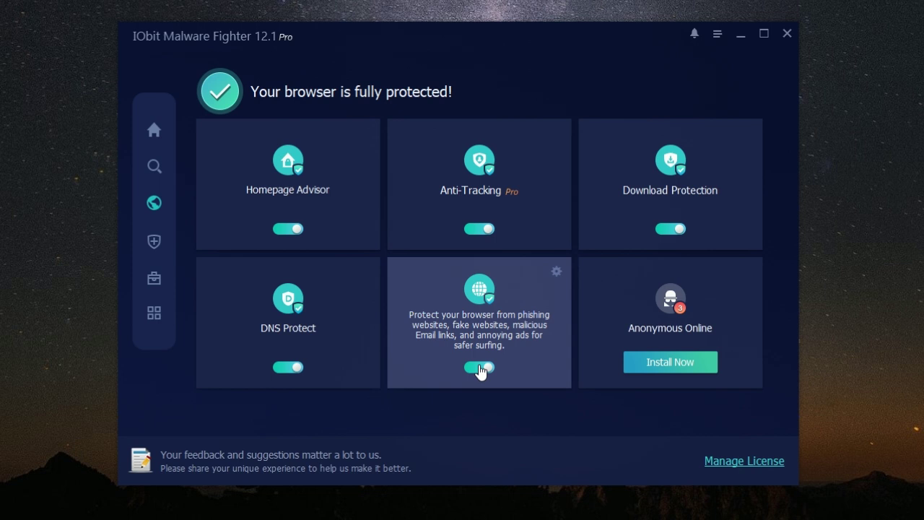
- Review the scan types, the Home overview, the Browser Protect features and the Security Guard protection settings
left_click(157, 169)
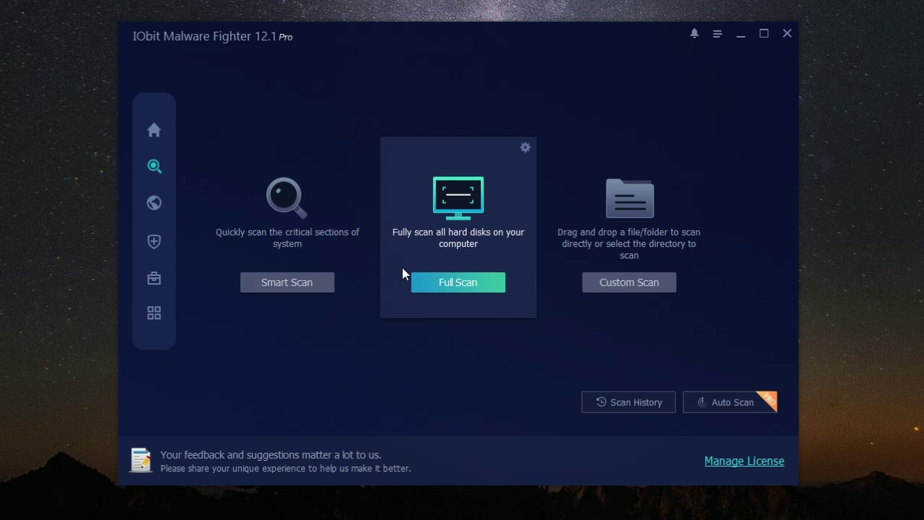
left_click(153, 130)
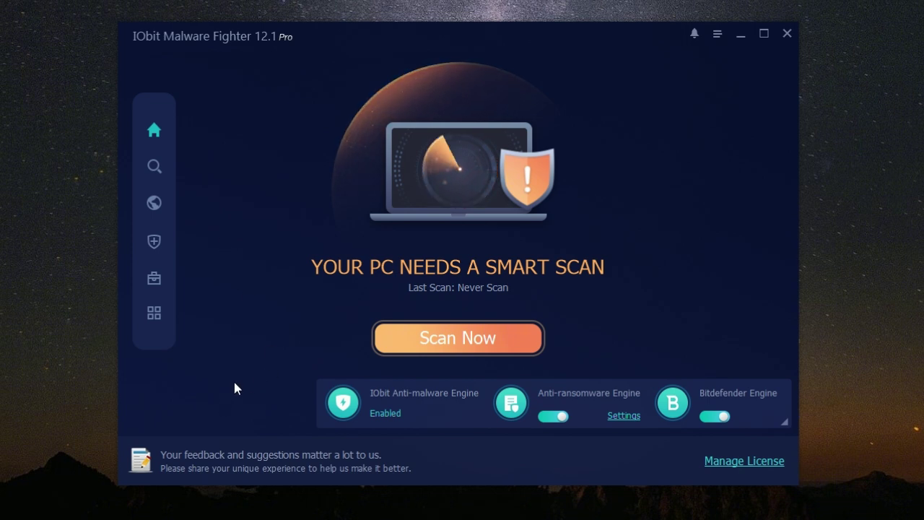
left_click(154, 165)
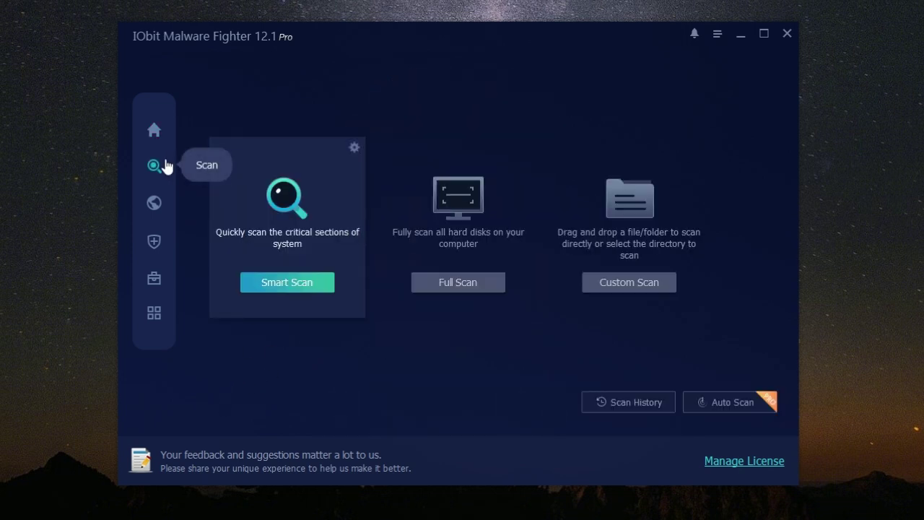
left_click(156, 207)
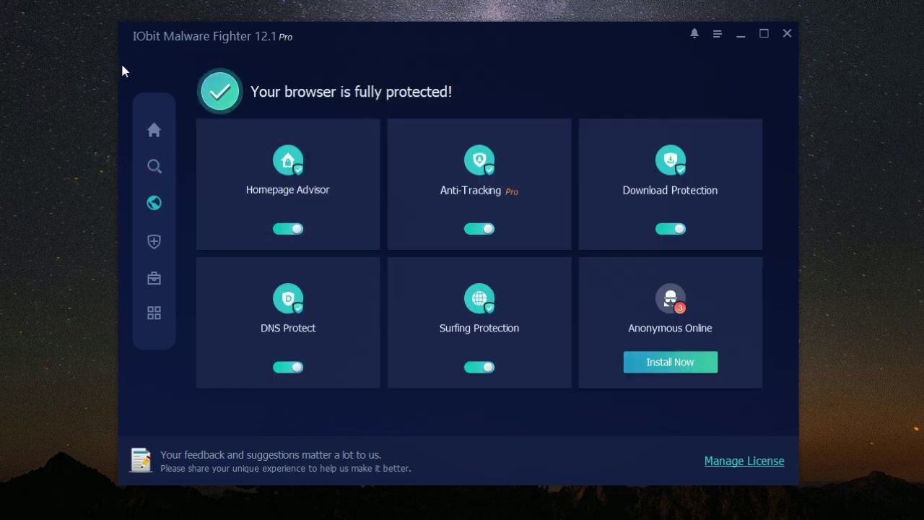
left_click(152, 243)
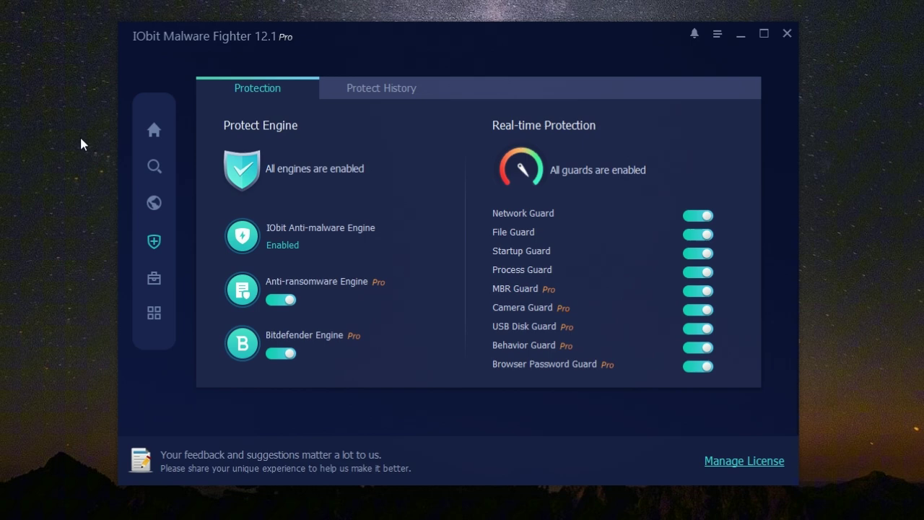
left_click(147, 131)
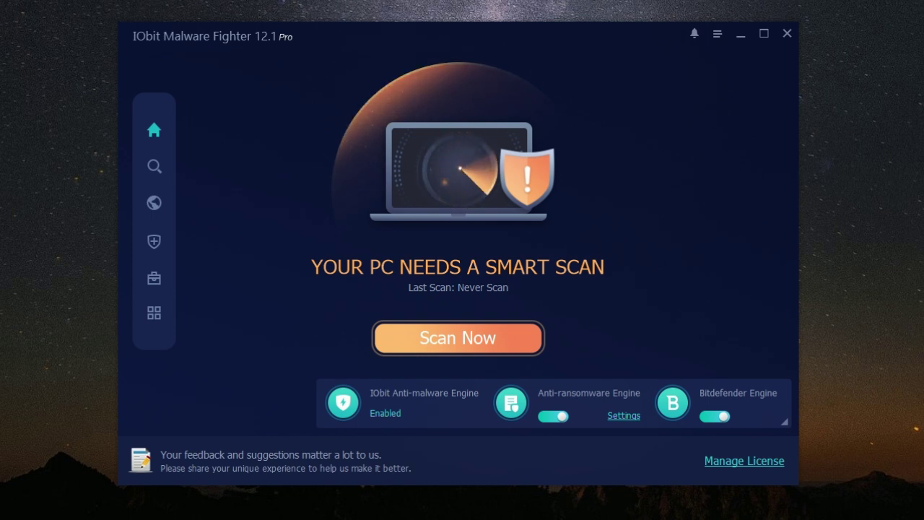
left_click(153, 167)
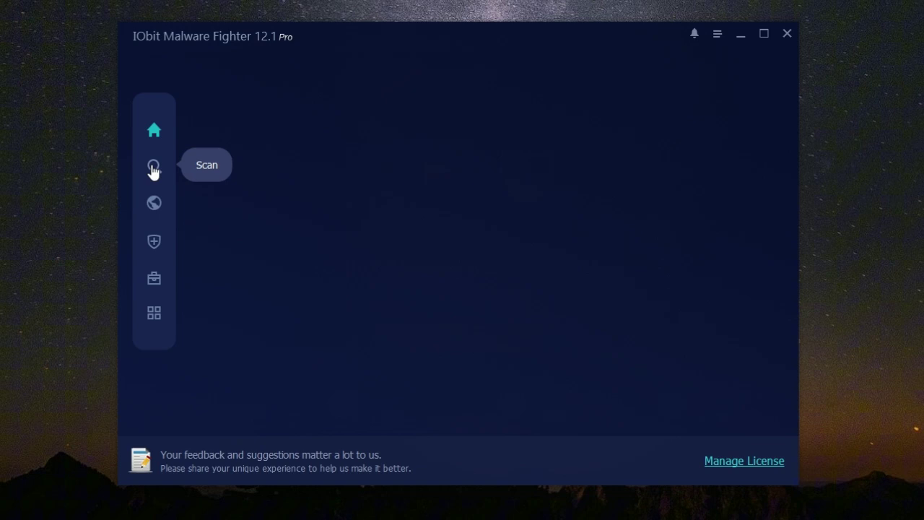
left_click(153, 203)
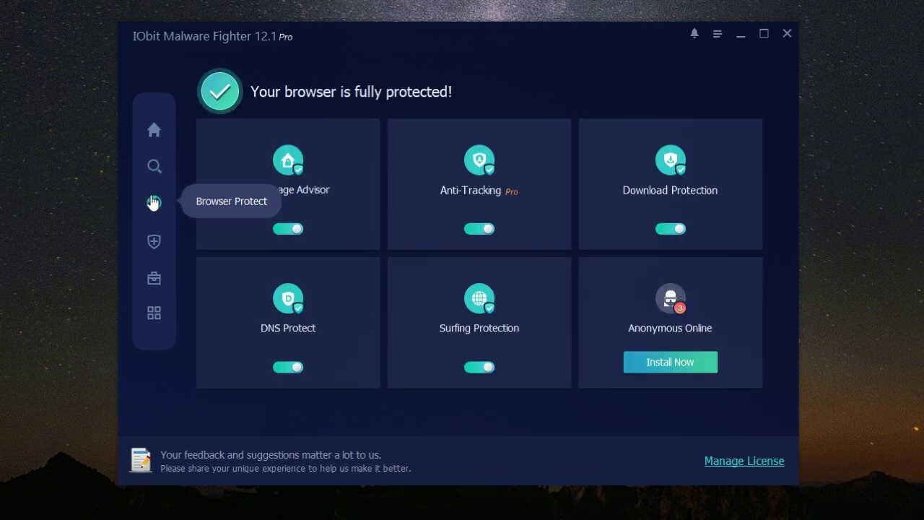
left_click(153, 240)
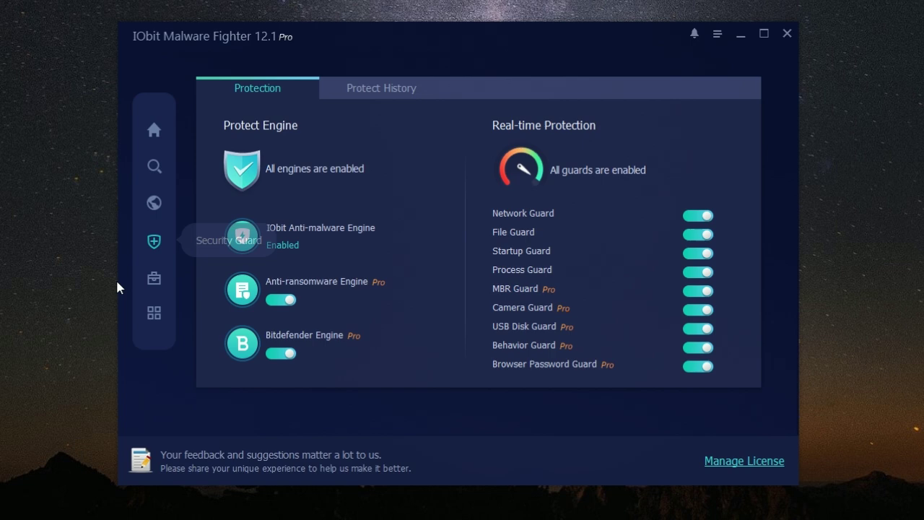
left_click(154, 133)
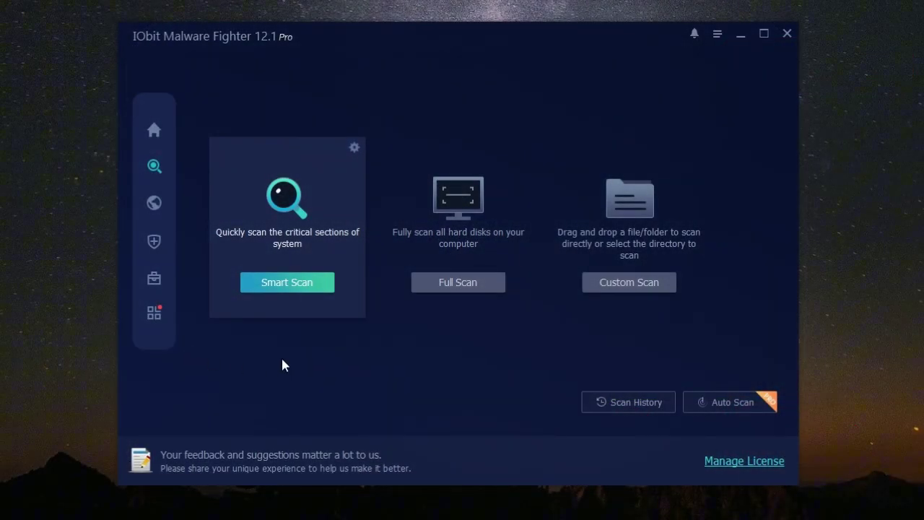
- Go through the Home, Scan, Browser Protect and Security Guard pages and check the Protect History report
left_click(154, 131)
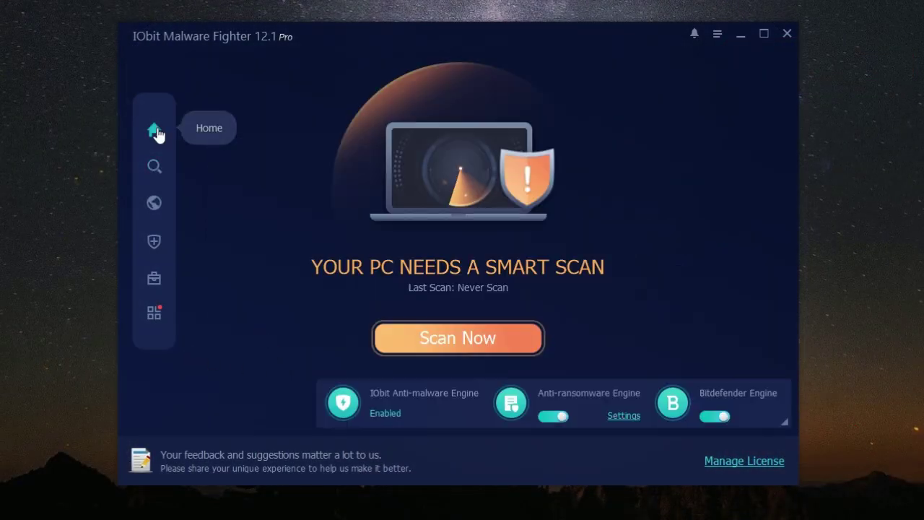
left_click(155, 165)
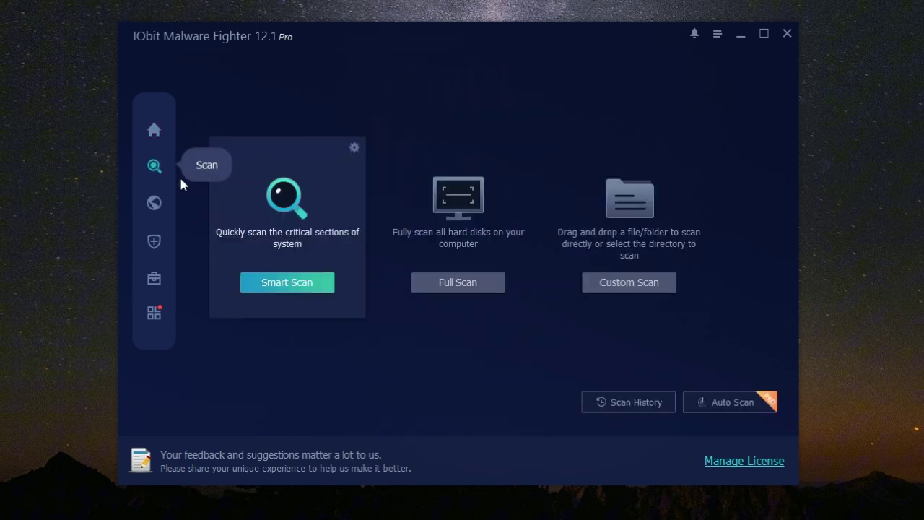
left_click(155, 204)
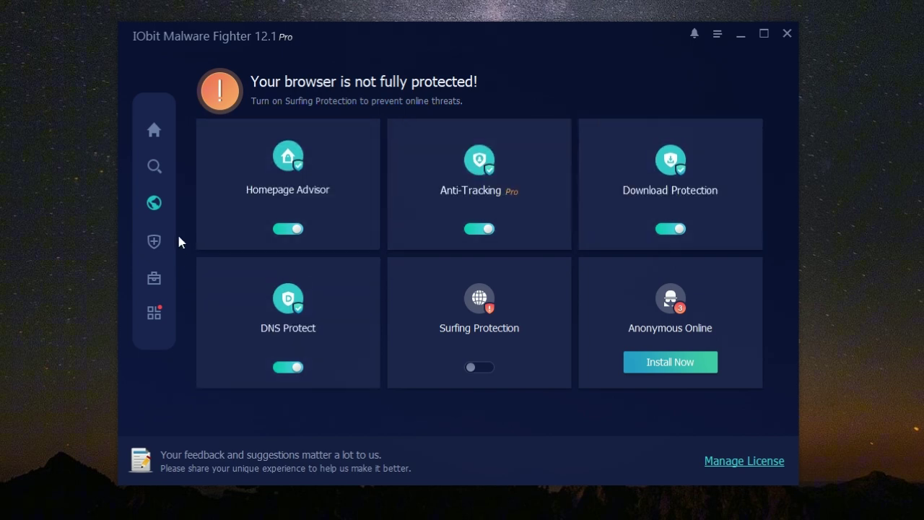
left_click(154, 242)
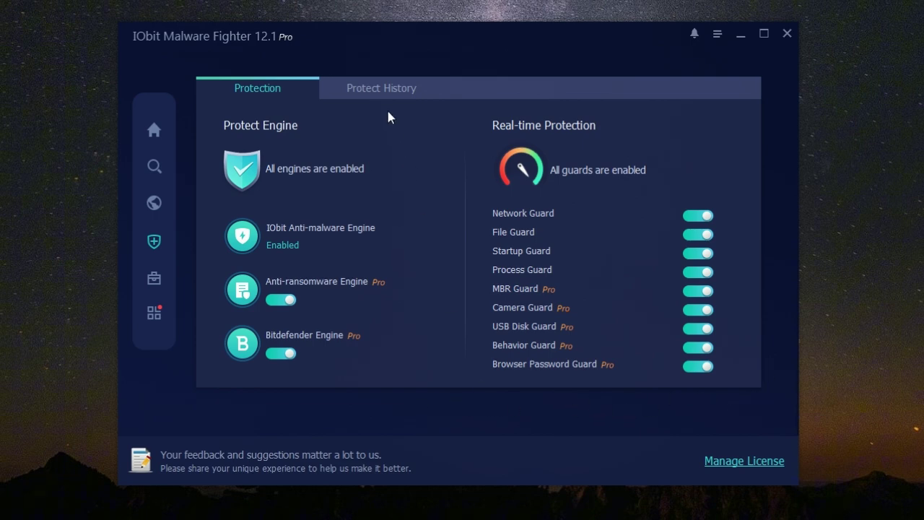
left_click(373, 87)
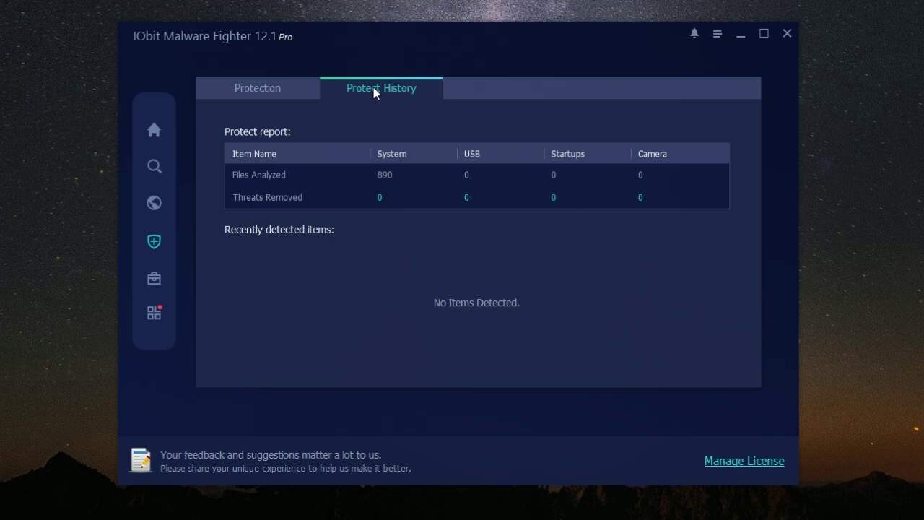
left_click(259, 88)
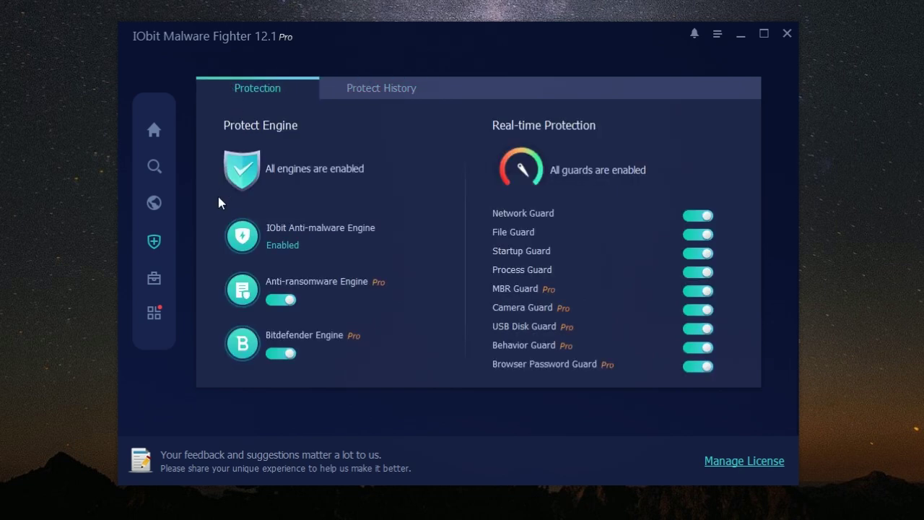
- View the Safe Box and VPN tools and browse the list of recommended programs in Action Center
left_click(156, 279)
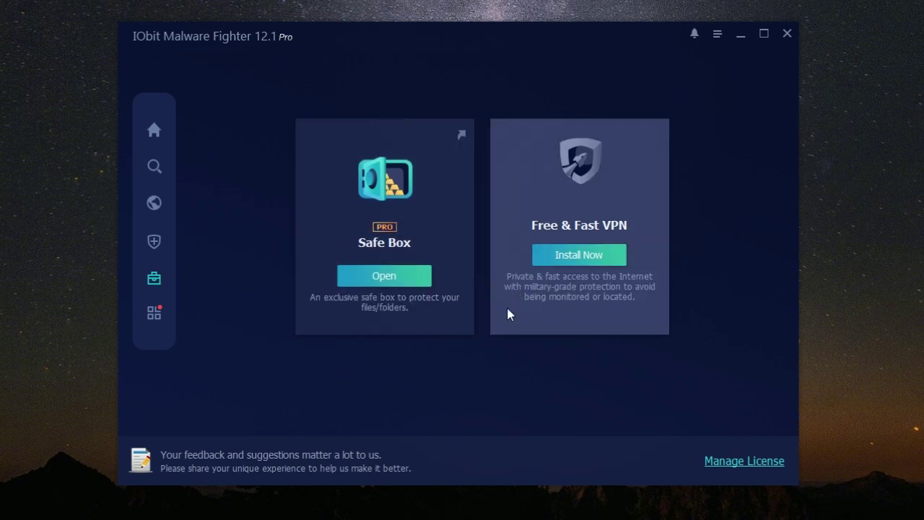
left_click(157, 319)
scroll(276, 287, "down", 3)
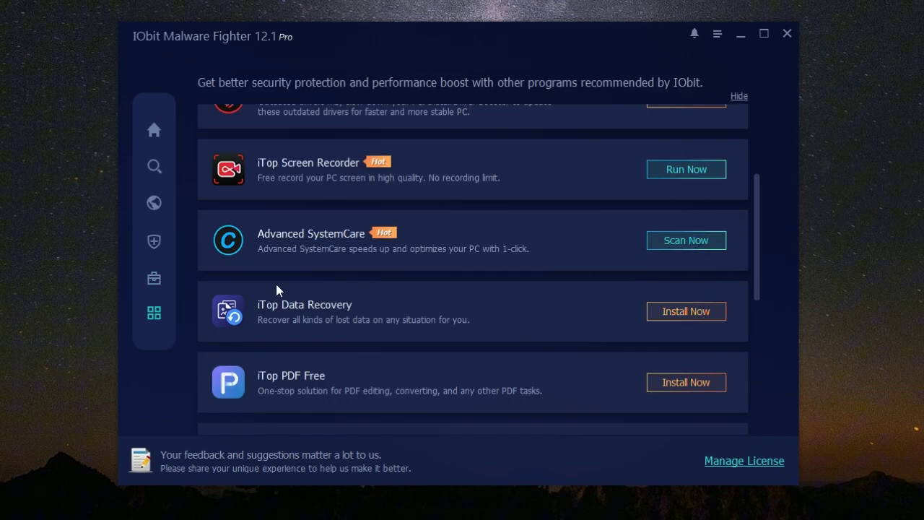
scroll(275, 287, "up", 3)
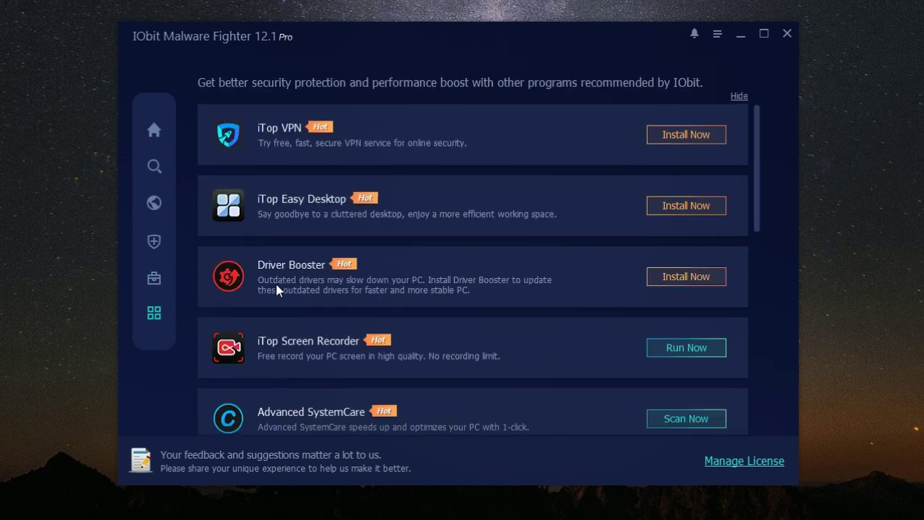
- Recheck the Tools and Security Guard pages and bring up the Browser Protect features
left_click(160, 280)
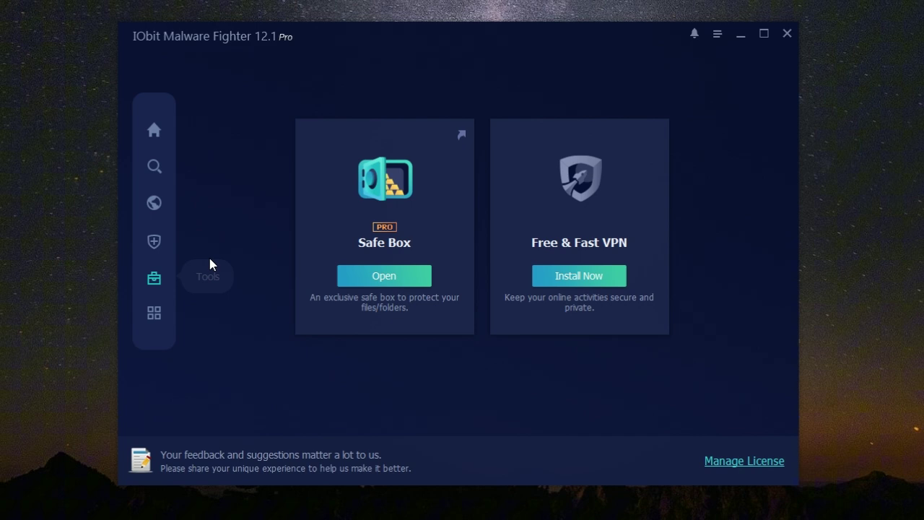
left_click(154, 242)
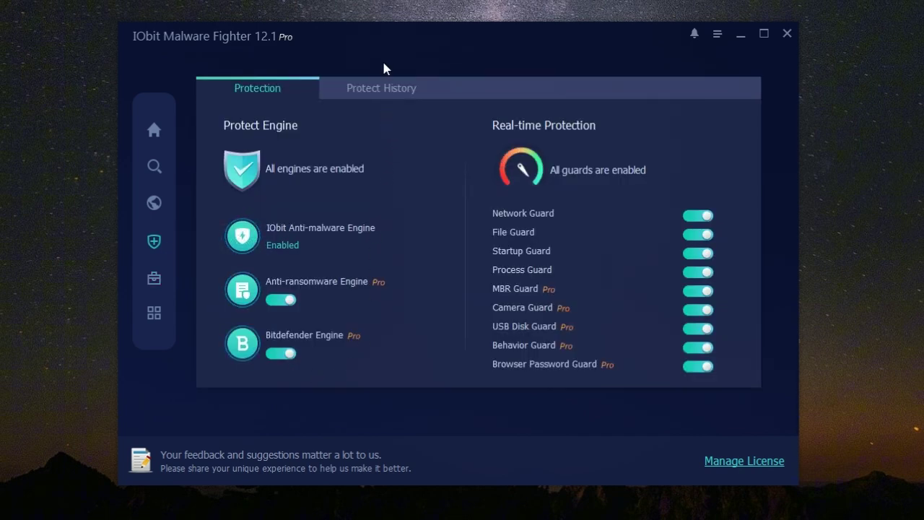
left_click(155, 203)
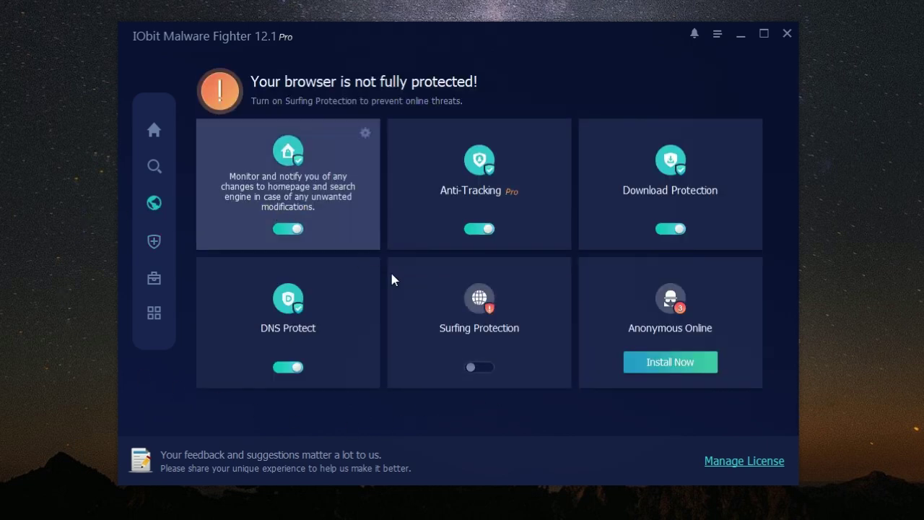
- Turn on Surfing Protection in the Browser Protect features and decline adding its browser extension
left_click(481, 368)
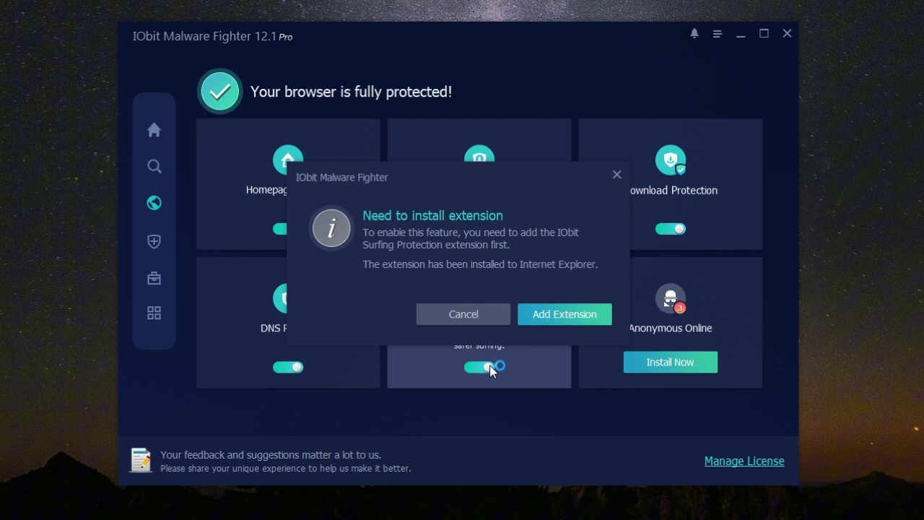
left_click(493, 308)
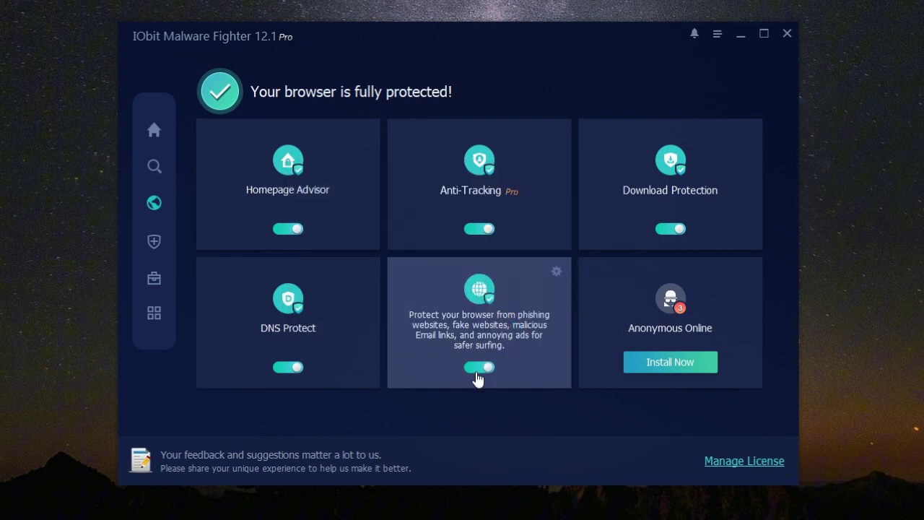
- Review the scan types and Auto Scan option, the Home overview, the Browser Protect features and the Security Guard engines and real-time guards
left_click(156, 169)
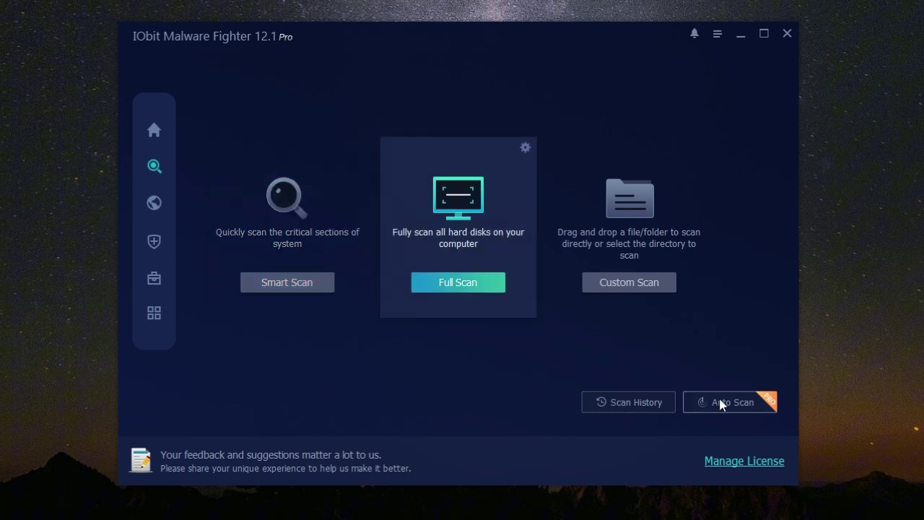
left_click(152, 130)
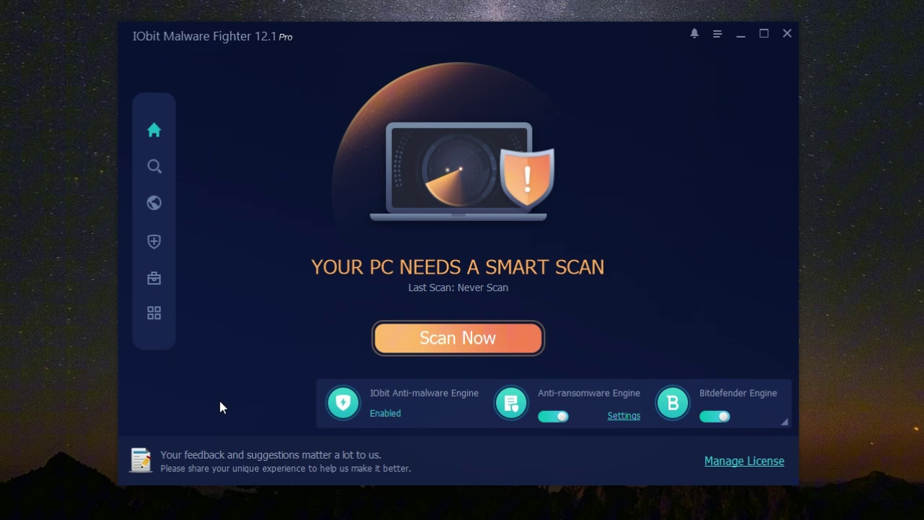
left_click(166, 164)
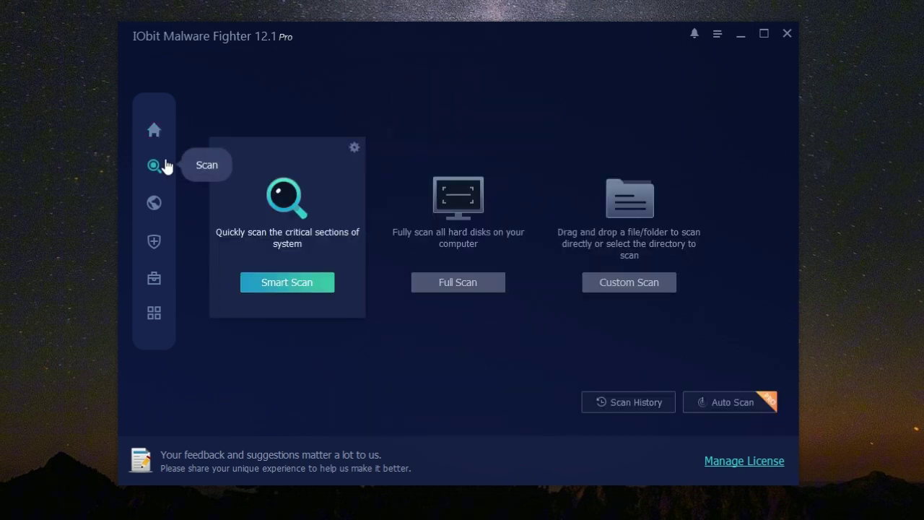
left_click(154, 206)
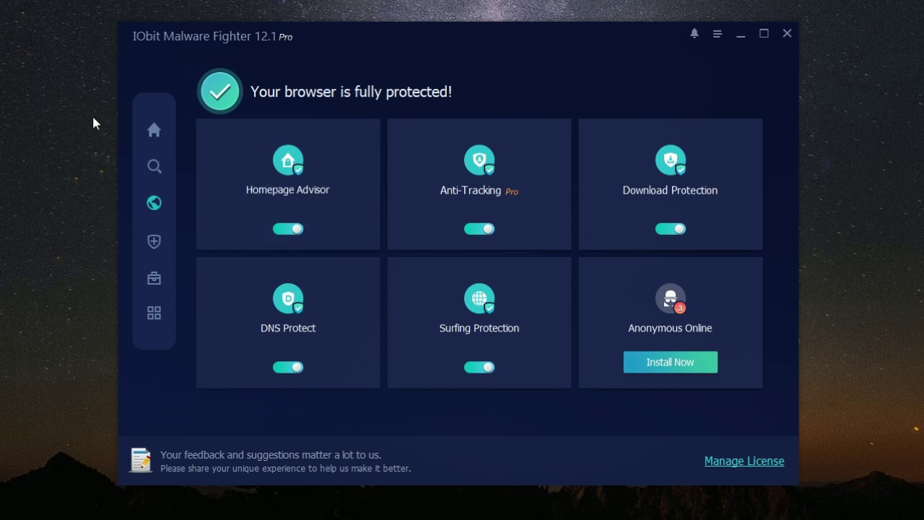
left_click(150, 246)
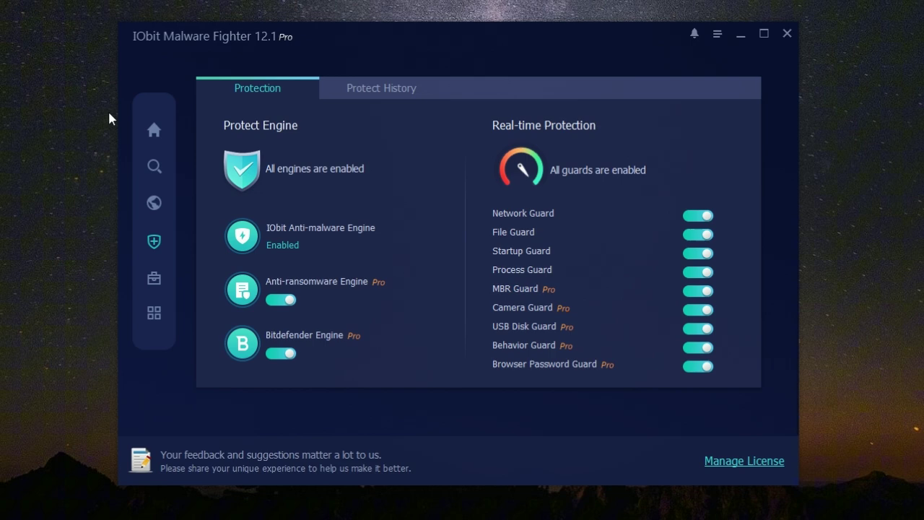
- Go through the Home, Scan, Browser Protect and Security Guard pages once more and return to the Home overview
left_click(144, 130)
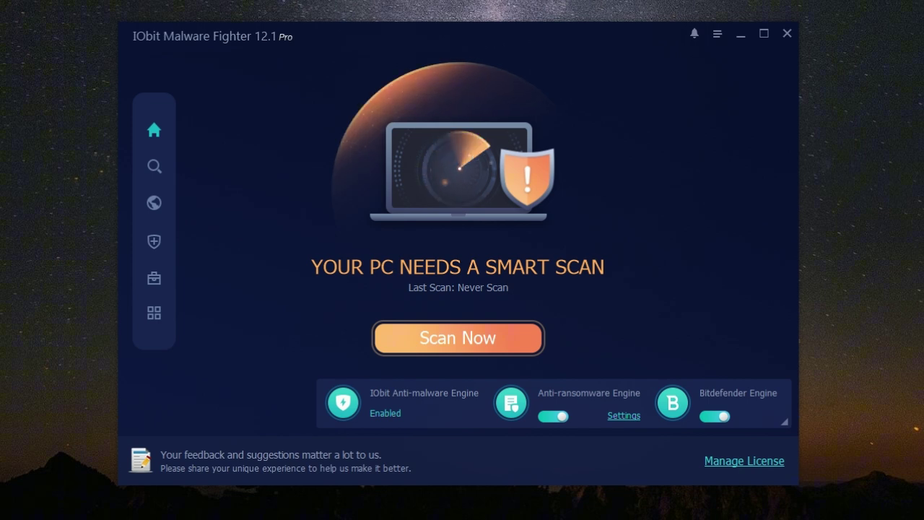
left_click(153, 168)
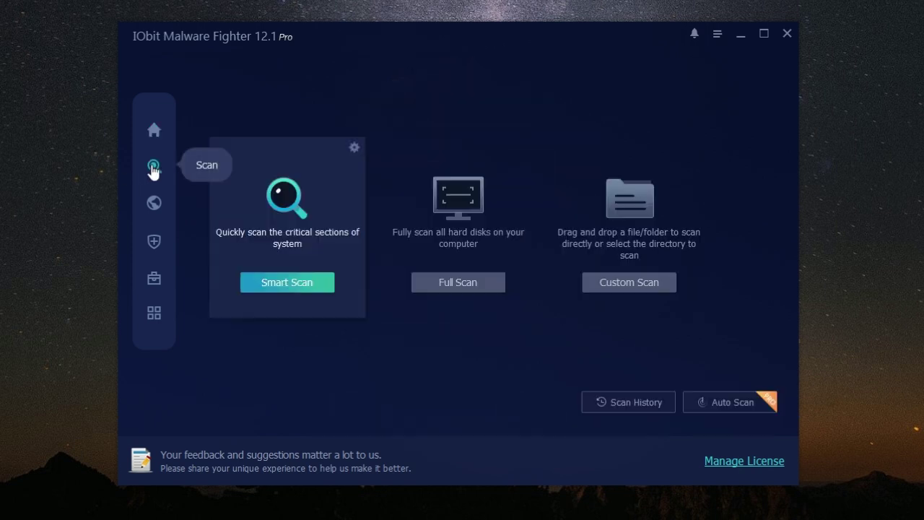
left_click(153, 203)
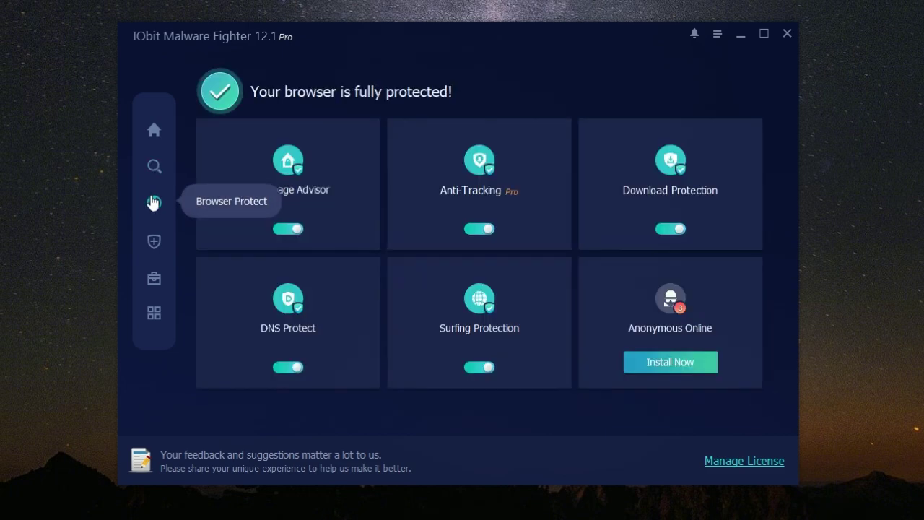
left_click(154, 242)
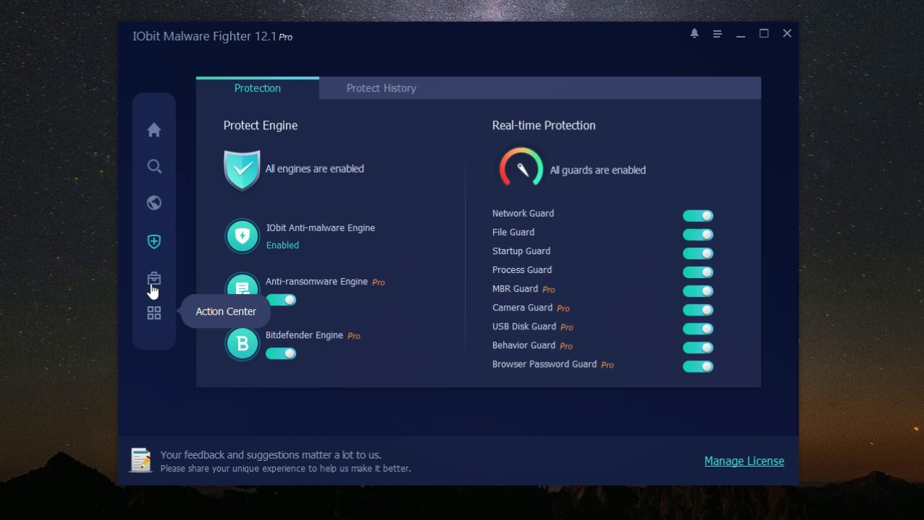
left_click(155, 136)
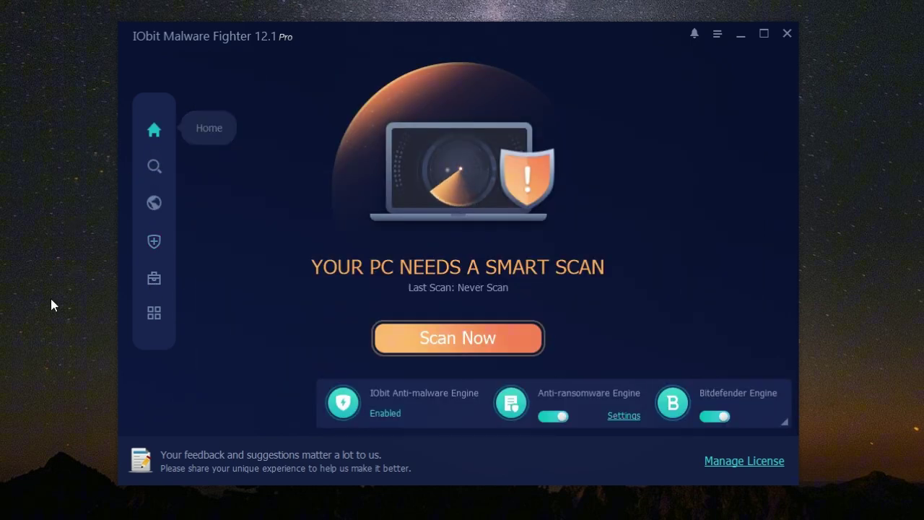